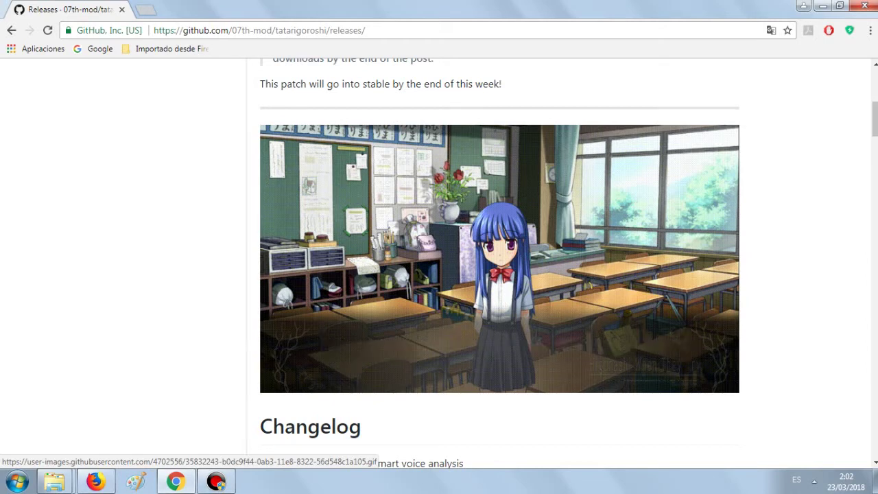
Step: Review the Tatarigoroshi Voice and Graphics Patch v5.0.1 release notes, including its changelog, required game-file downloads and patch assets
{"action": "scroll", "coordinate": [500, 275], "scroll_direction": "up", "scroll_amount": 1}
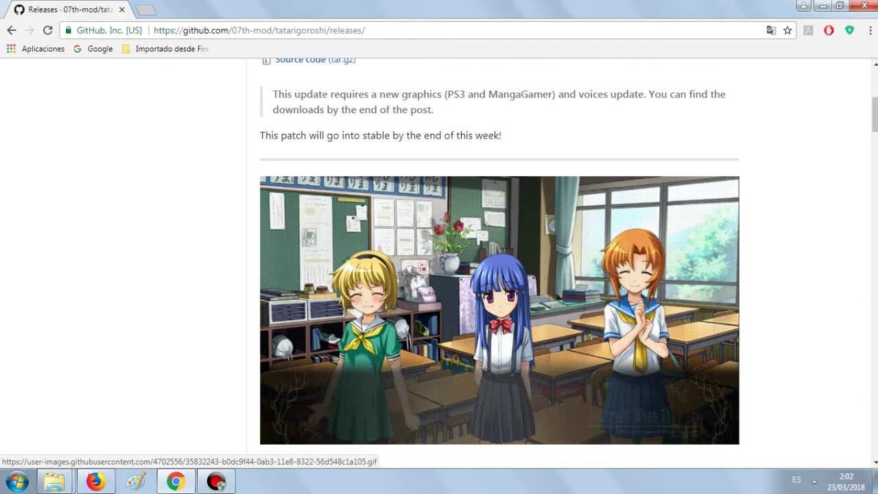
{"action": "scroll", "coordinate": [499, 274], "scroll_direction": "down", "scroll_amount": 4}
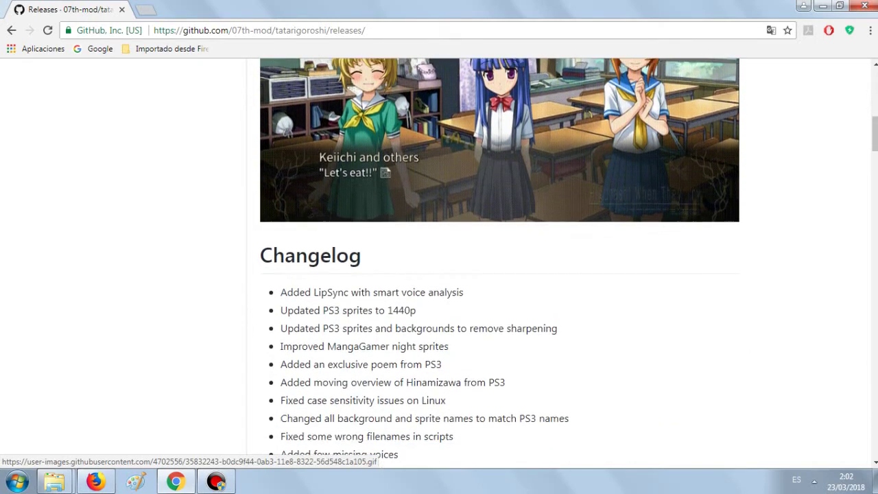
{"action": "scroll", "coordinate": [499, 275], "scroll_direction": "down", "scroll_amount": 3}
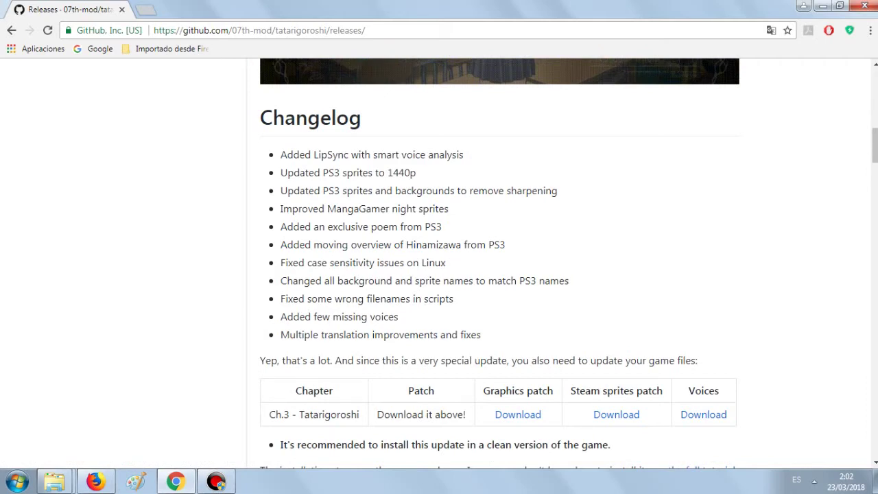
{"action": "scroll", "coordinate": [499, 261], "scroll_direction": "down", "scroll_amount": 3}
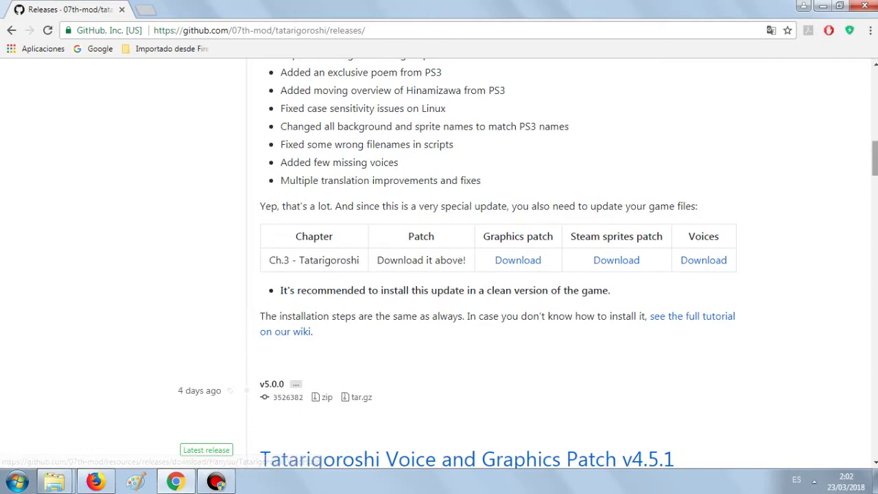
{"action": "scroll", "coordinate": [527, 263], "scroll_direction": "up", "scroll_amount": 2}
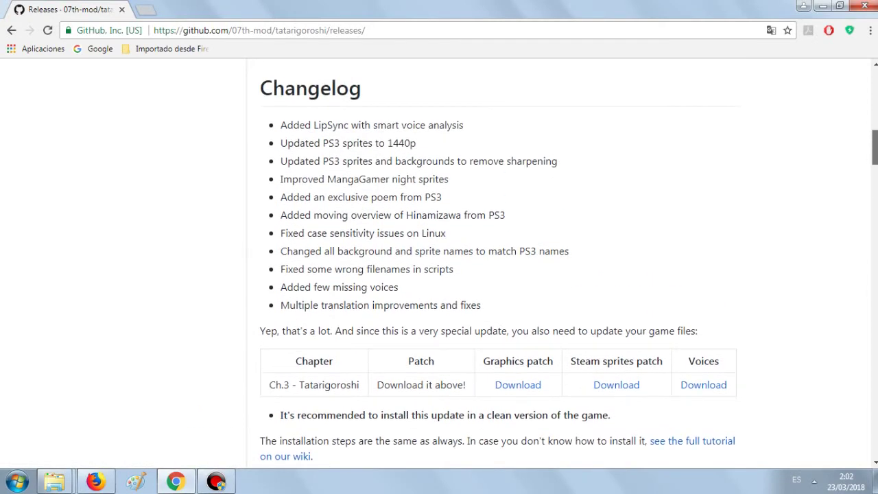
{"action": "scroll", "coordinate": [500, 268], "scroll_direction": "up", "scroll_amount": 9}
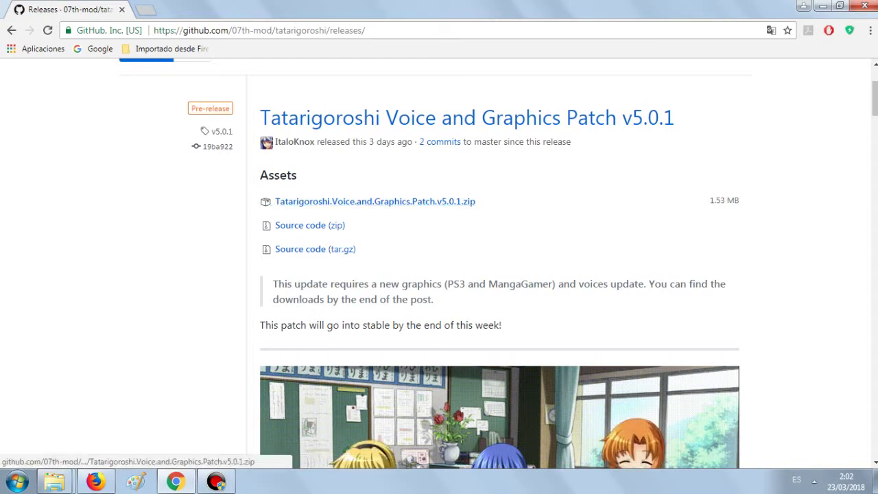
Step: Switch to the TORRENTS folder in Windows Explorer, open the extracted Tatarigoroshi-CG folder and select its CG folder
{"action": "mouse_move", "coordinate": [54, 481]}
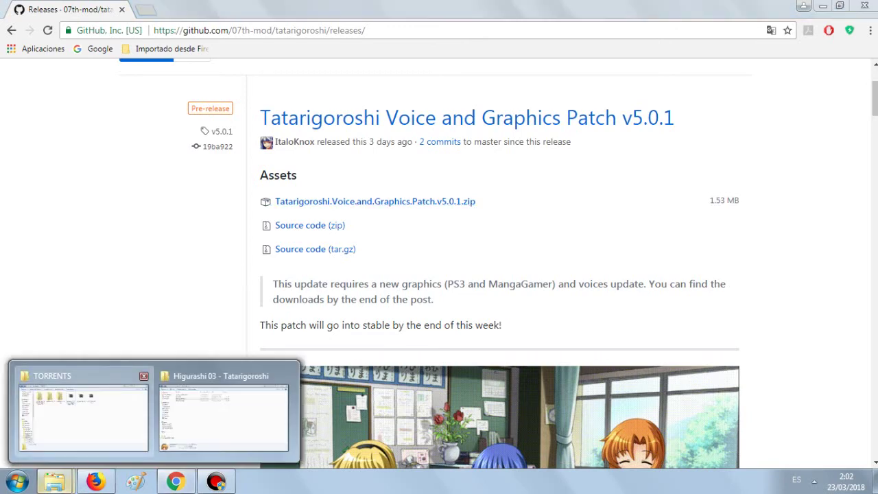
{"action": "left_click", "coordinate": [81, 398]}
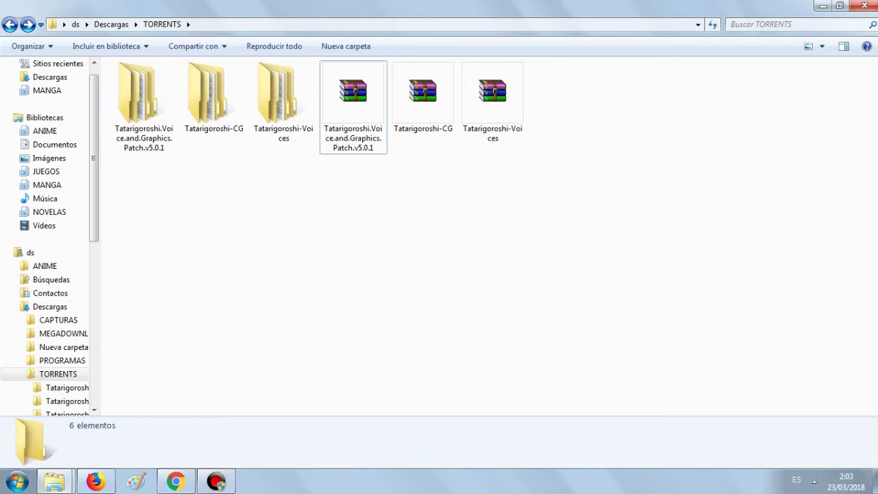
{"action": "left_click", "coordinate": [213, 97]}
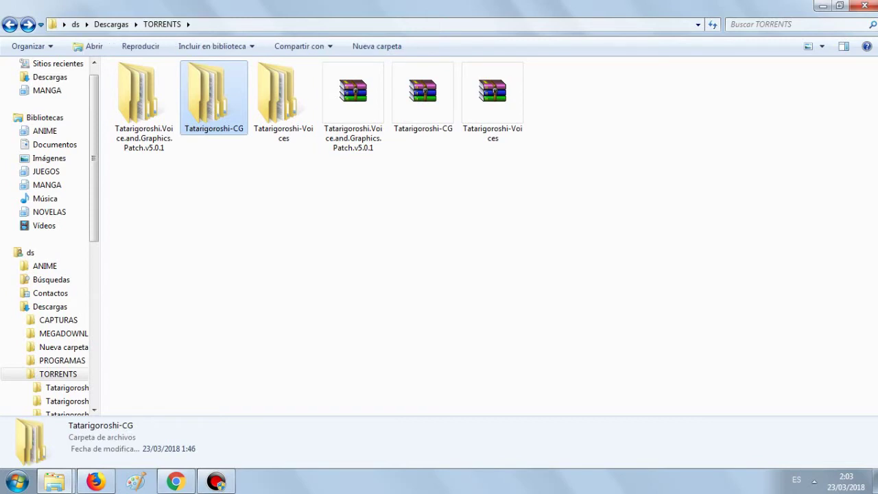
{"action": "left_click", "coordinate": [283, 103]}
{"action": "left_click", "coordinate": [144, 103]}
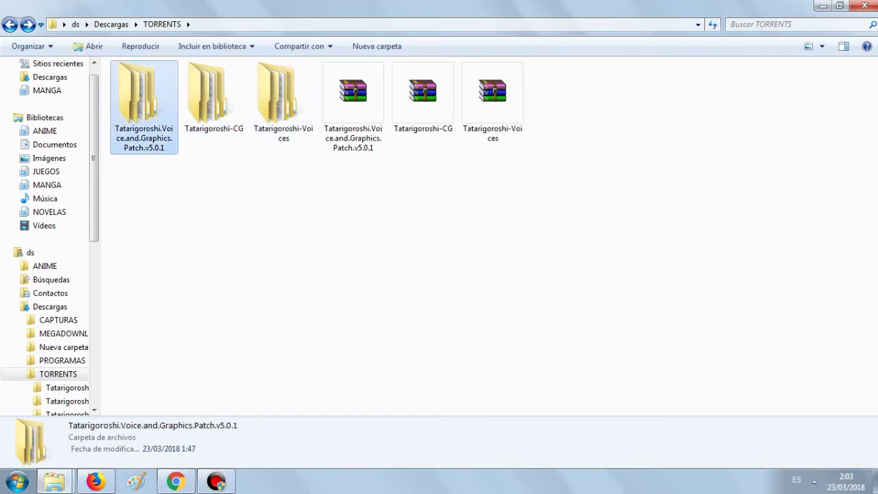
{"action": "double_click", "coordinate": [213, 96]}
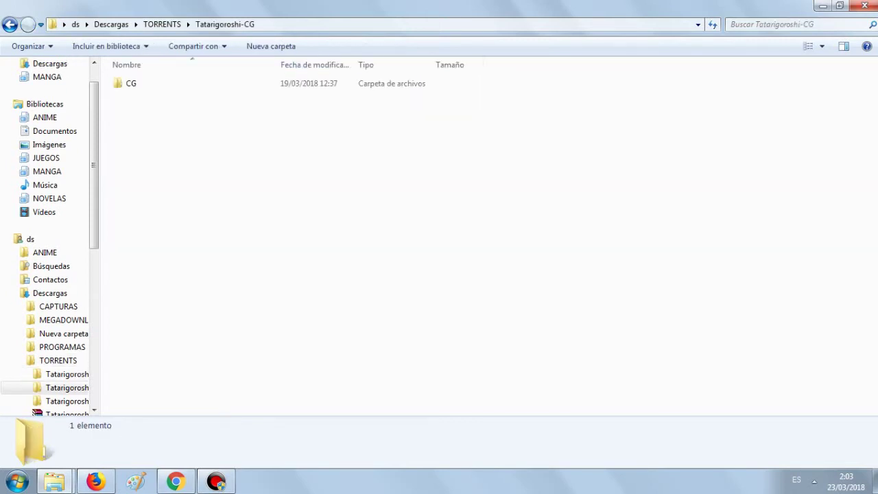
{"action": "left_click", "coordinate": [206, 83]}
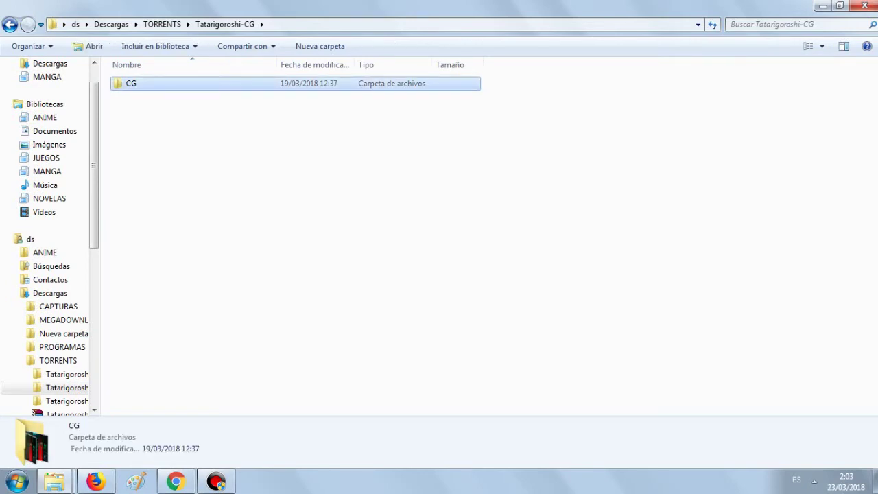
Step: Delete the original CG folder from HigurashiEp03_Data\StreamingAssets in the Higurashi 03 - Tatarigoroshi game folder
{"action": "mouse_move", "coordinate": [54, 481]}
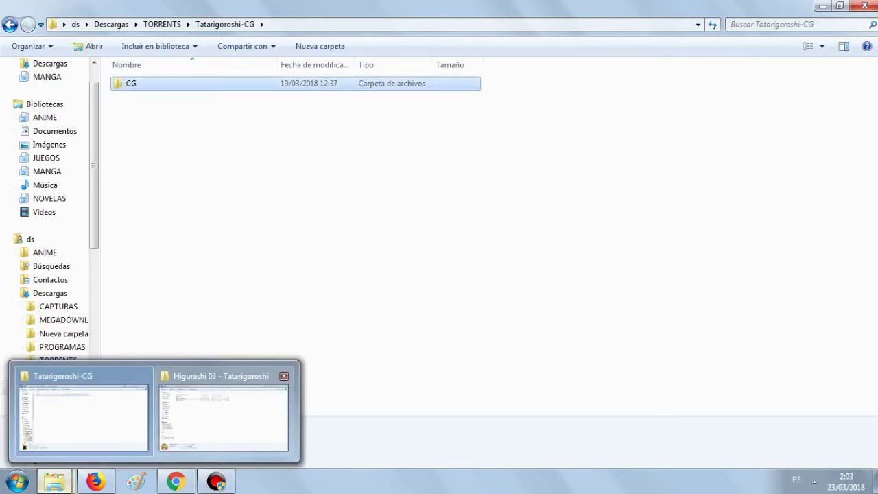
{"action": "left_click", "coordinate": [223, 415]}
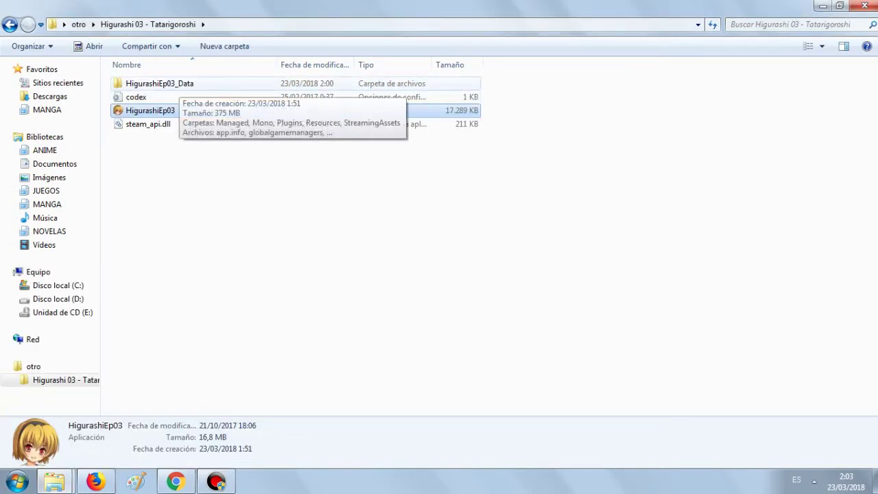
{"action": "double_click", "coordinate": [159, 83]}
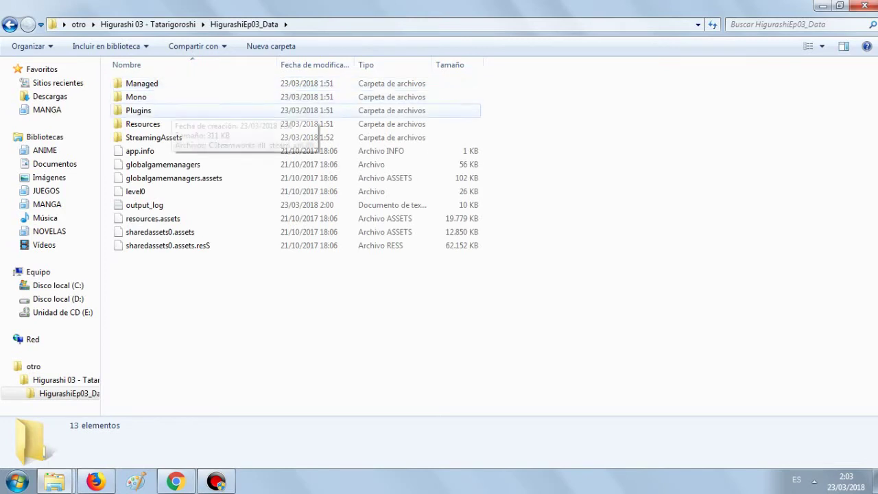
{"action": "double_click", "coordinate": [154, 137]}
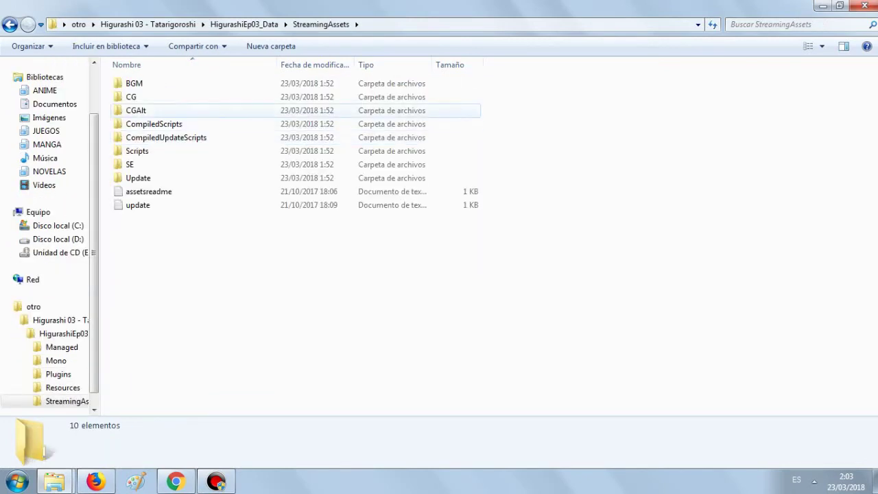
{"action": "left_click", "coordinate": [131, 97]}
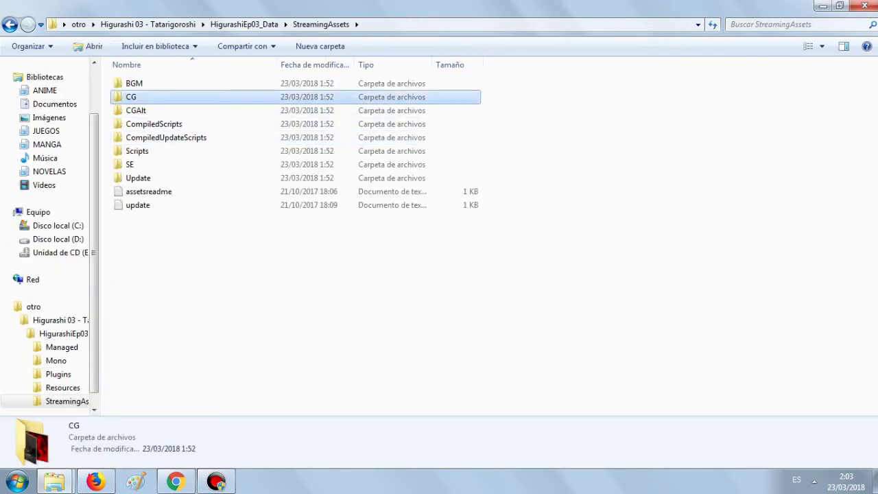
{"action": "right_click", "coordinate": [155, 97]}
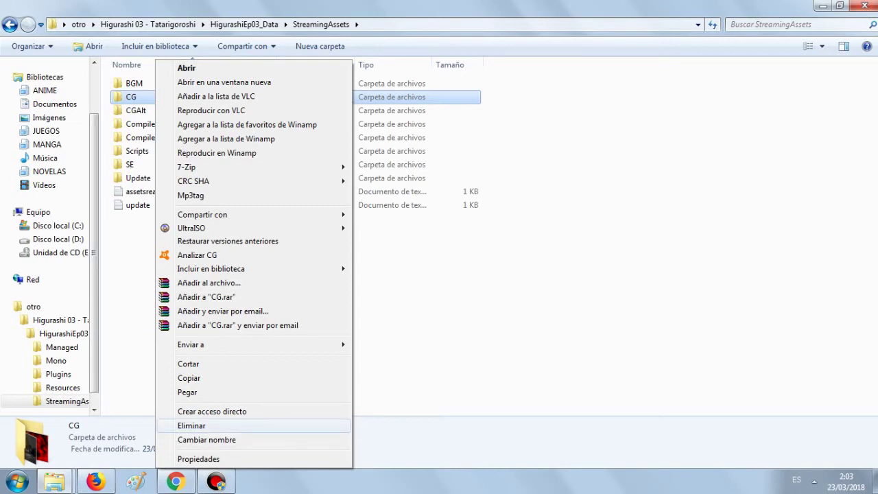
{"action": "left_click", "coordinate": [191, 426]}
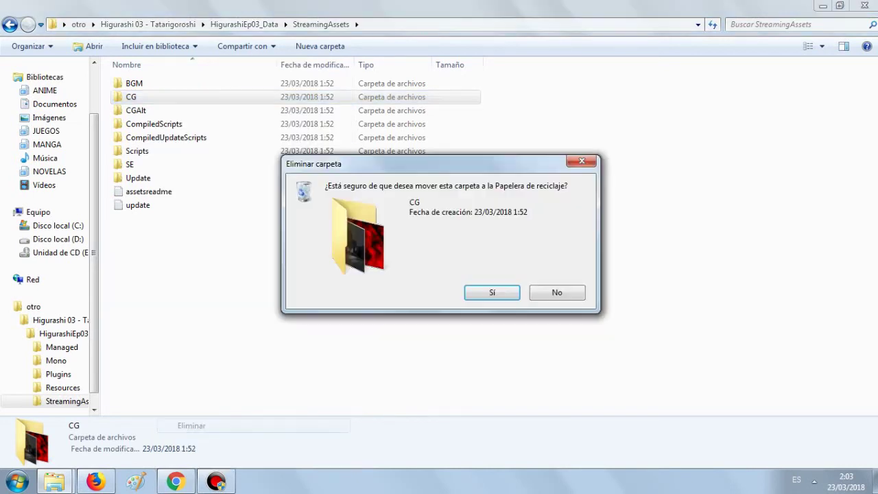
{"action": "key", "text": "Return"}
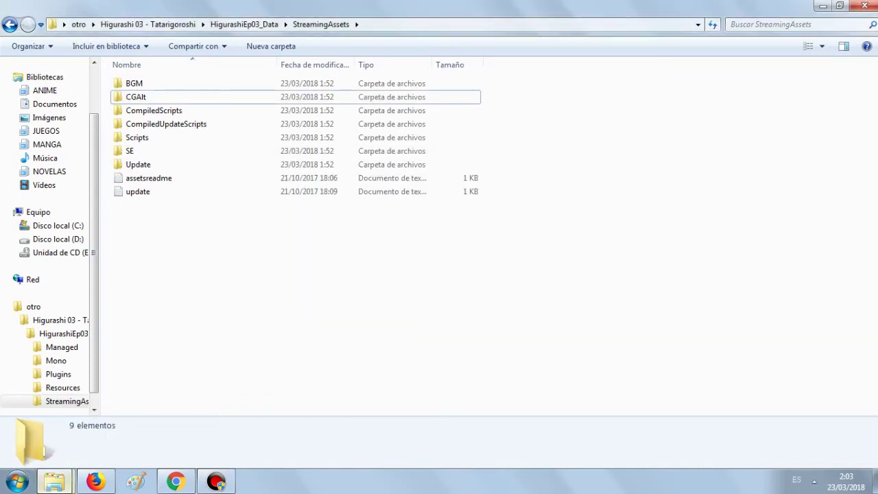
Step: Move the CG folder from Tatarigoroshi-CG into the game's StreamingAssets folder
{"action": "mouse_move", "coordinate": [54, 480]}
{"action": "left_click", "coordinate": [82, 411]}
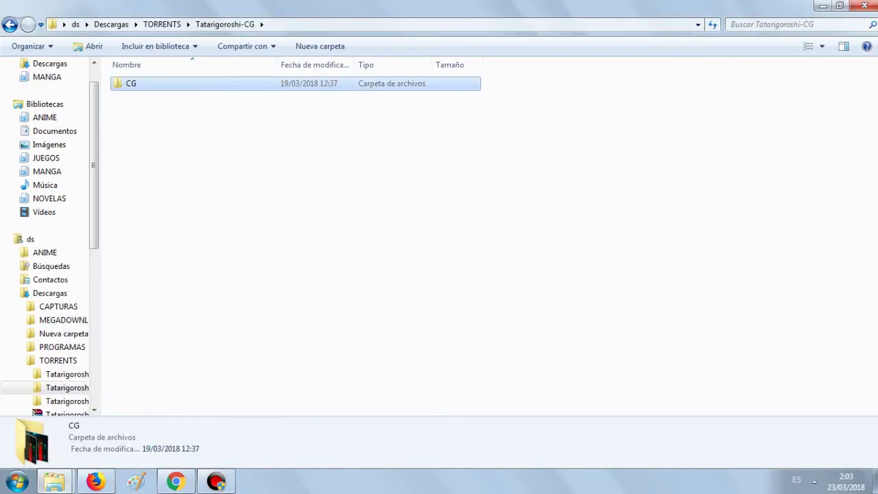
{"action": "right_click", "coordinate": [153, 83]}
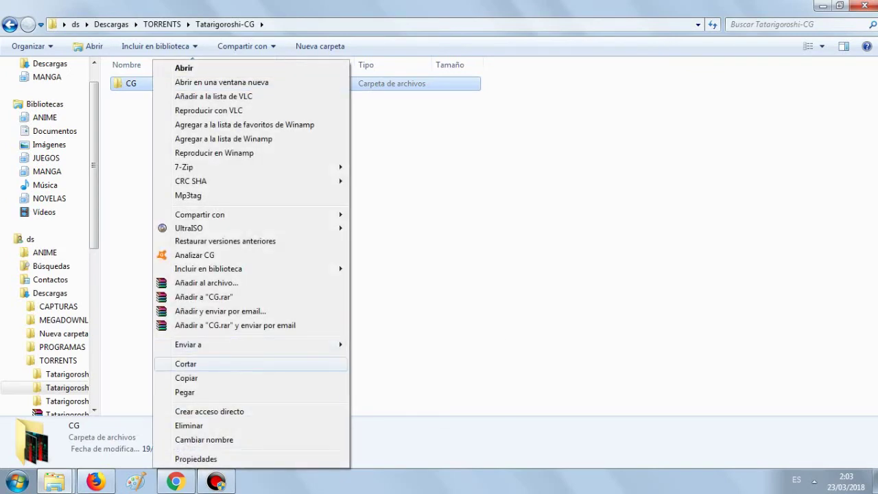
{"action": "key", "text": "Return"}
{"action": "mouse_move", "coordinate": [54, 481]}
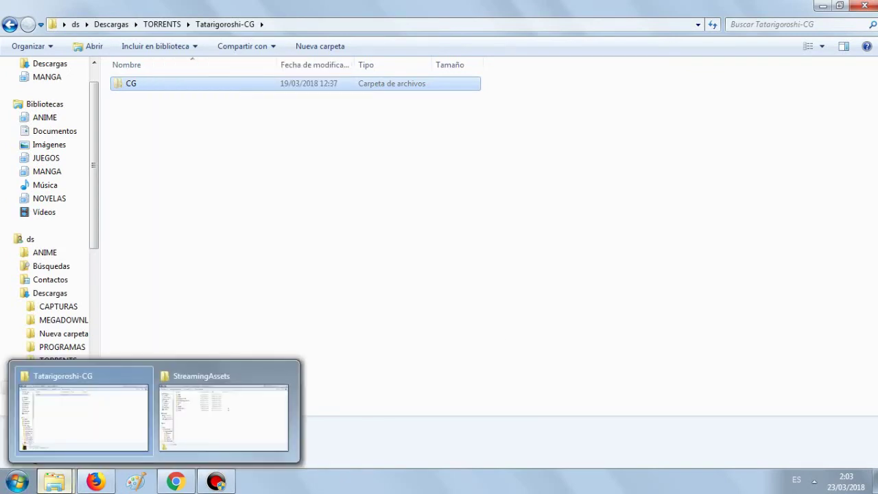
{"action": "left_click", "coordinate": [224, 415]}
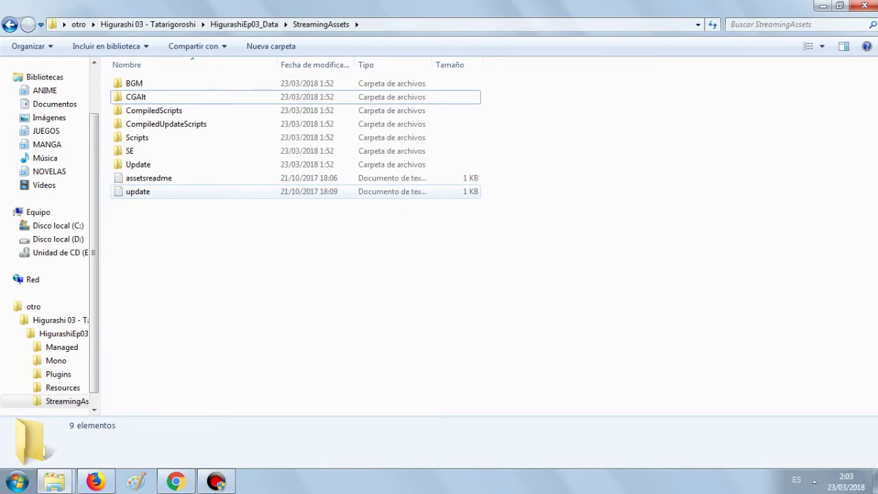
{"action": "right_click", "coordinate": [189, 227]}
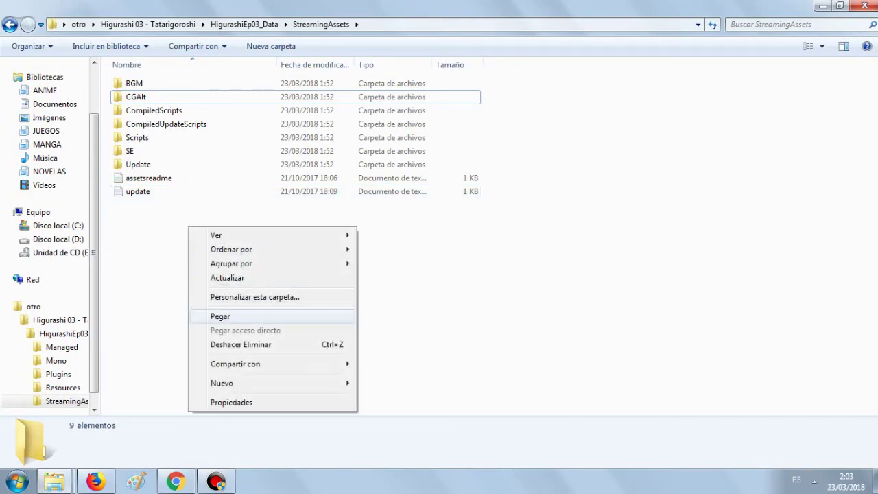
{"action": "key", "text": "Return"}
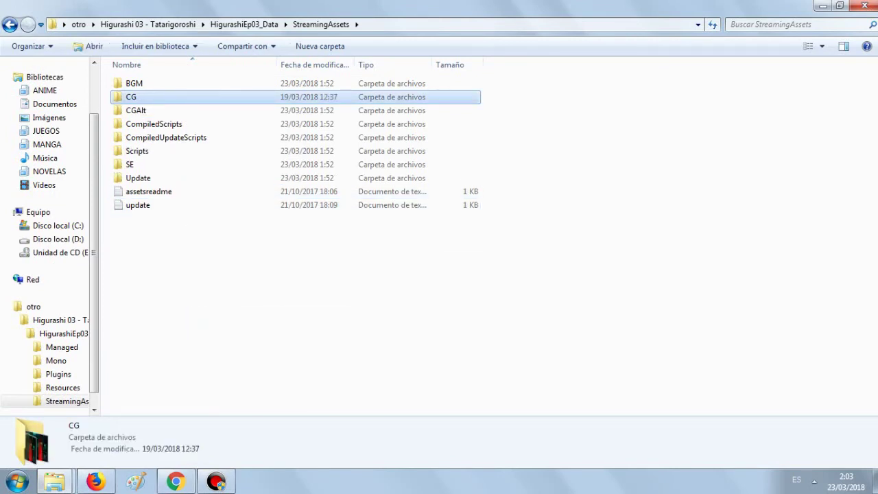
{"action": "left_click", "coordinate": [226, 306]}
Step: Switch back to the Explorer window with the extracted patch files and open the Tatarigoroshi-Voices folder inside TORRENTS
{"action": "mouse_move", "coordinate": [54, 481]}
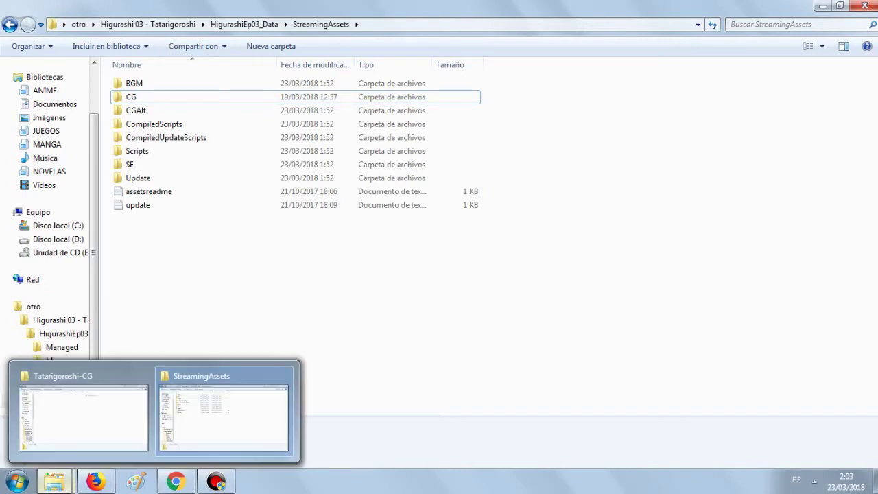
{"action": "left_click", "coordinate": [82, 416]}
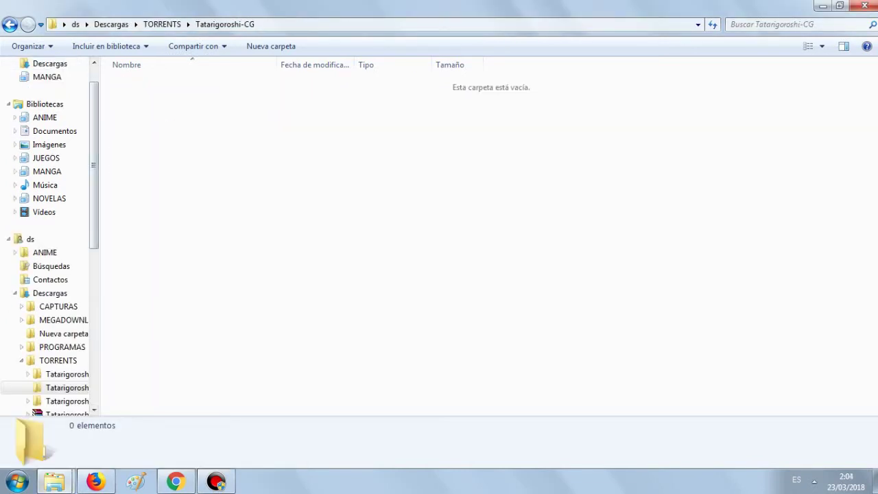
{"action": "left_click", "coordinate": [9, 24]}
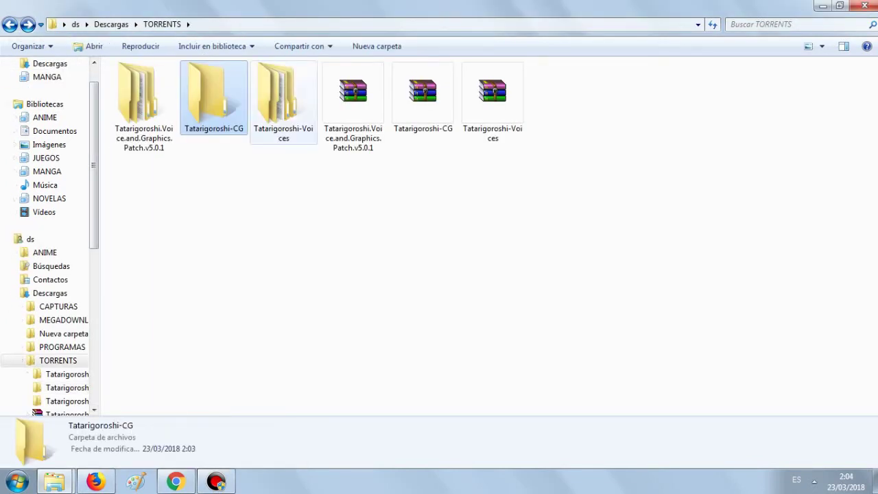
{"action": "double_click", "coordinate": [283, 103]}
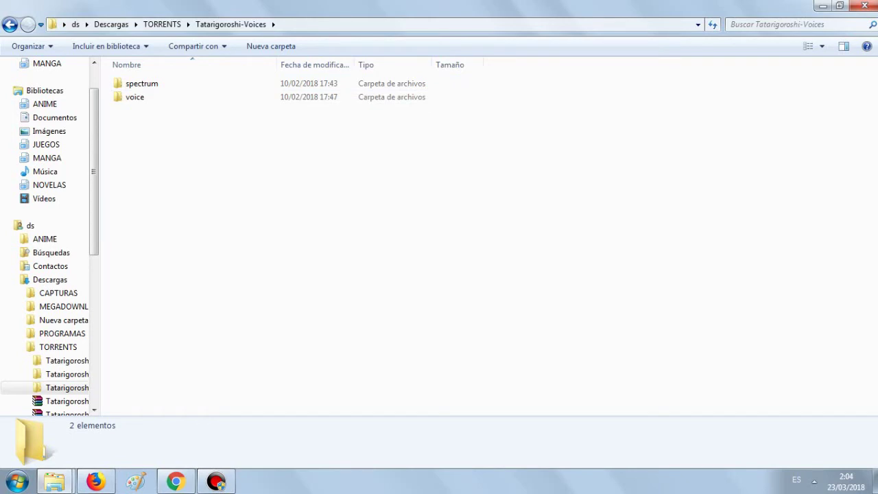
Step: Move the spectrum and voice folders from Tatarigoroshi-Voices into the game's HigurashiEp03_Data\StreamingAssets folder
{"action": "left_click_drag", "start_coordinate": [140, 109], "coordinate": [140, 88]}
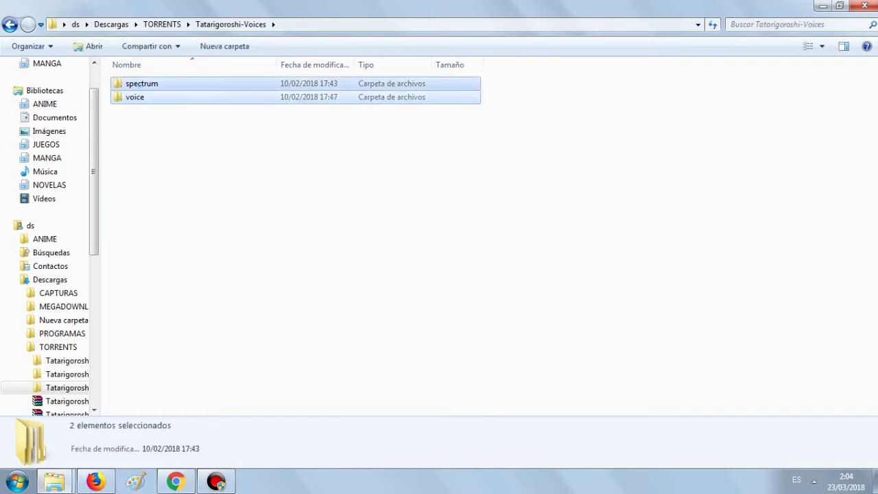
{"action": "right_click", "coordinate": [140, 88]}
{"action": "left_click", "coordinate": [173, 348]}
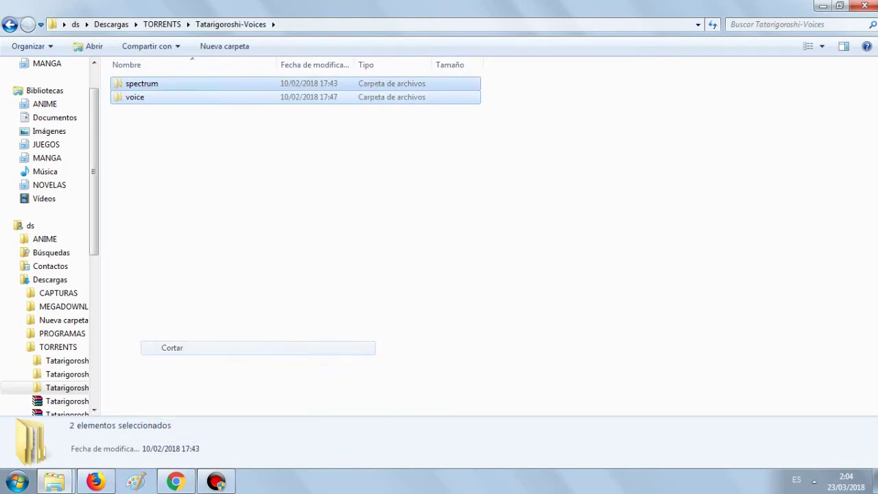
{"action": "mouse_move", "coordinate": [54, 480]}
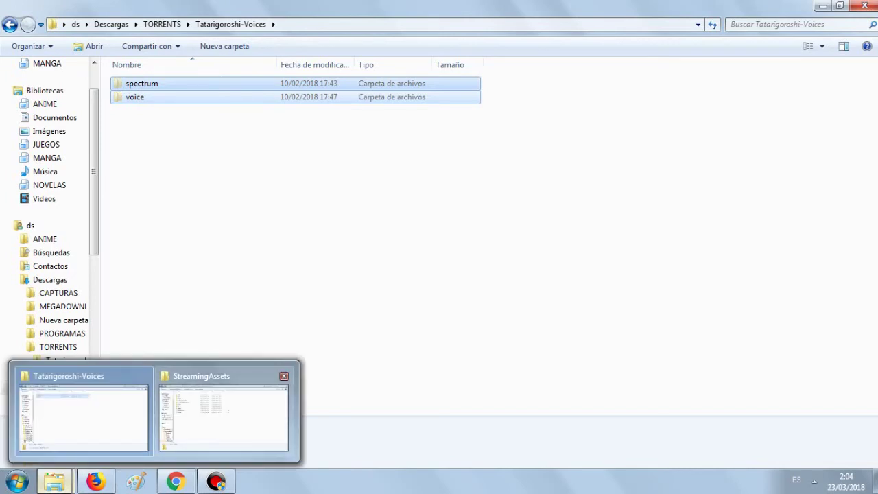
{"action": "left_click", "coordinate": [223, 411]}
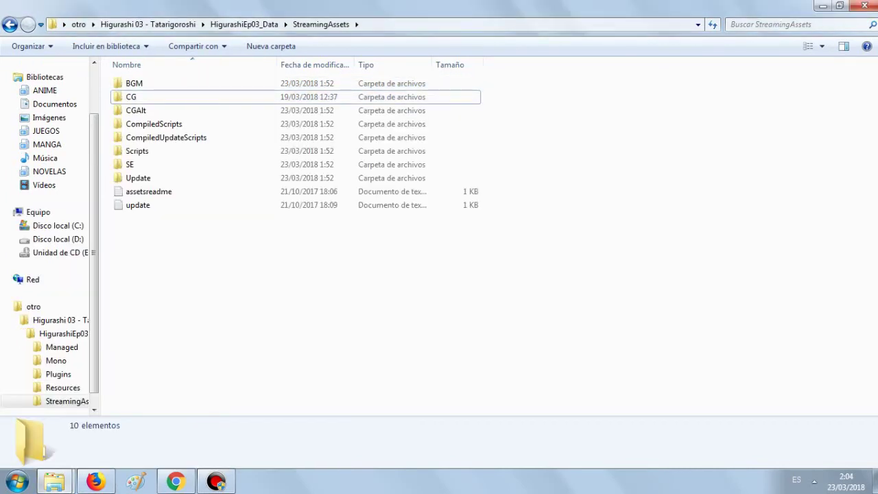
{"action": "right_click", "coordinate": [216, 236]}
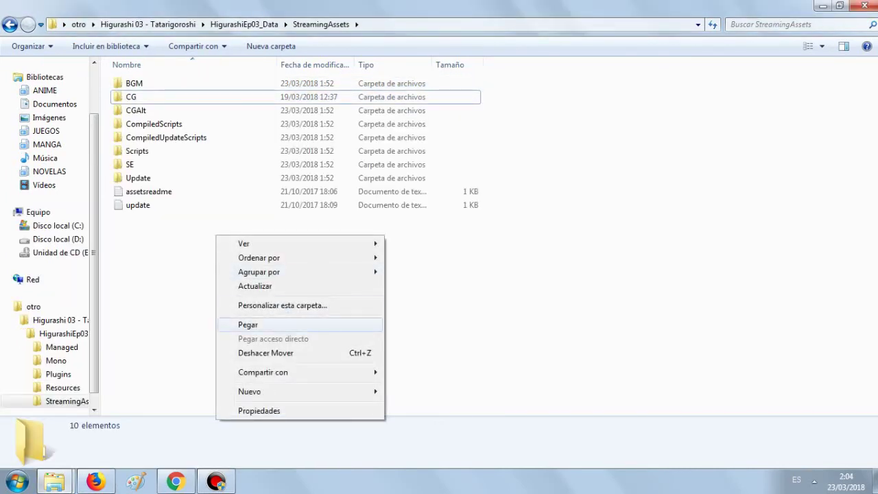
{"action": "left_click", "coordinate": [248, 325]}
{"action": "left_click", "coordinate": [247, 325]}
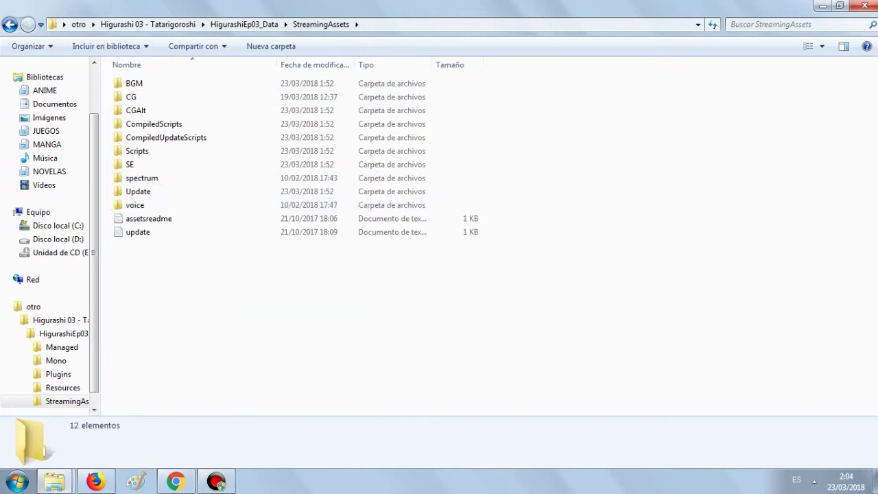
Step: Return to the TORRENTS folder in the other Explorer window and open the extracted Tatarigoroshi.Voice.and.Graphics.Patch.v5.0.1 folder
{"action": "mouse_move", "coordinate": [54, 481]}
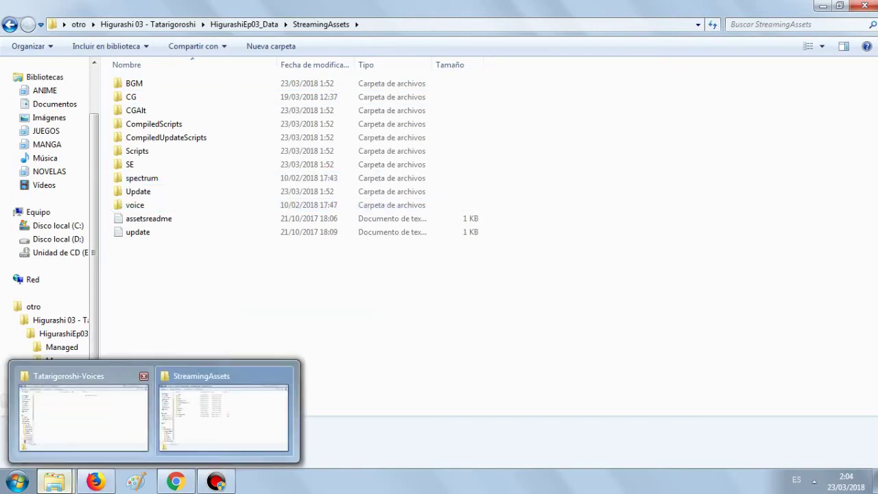
{"action": "left_click", "coordinate": [82, 411]}
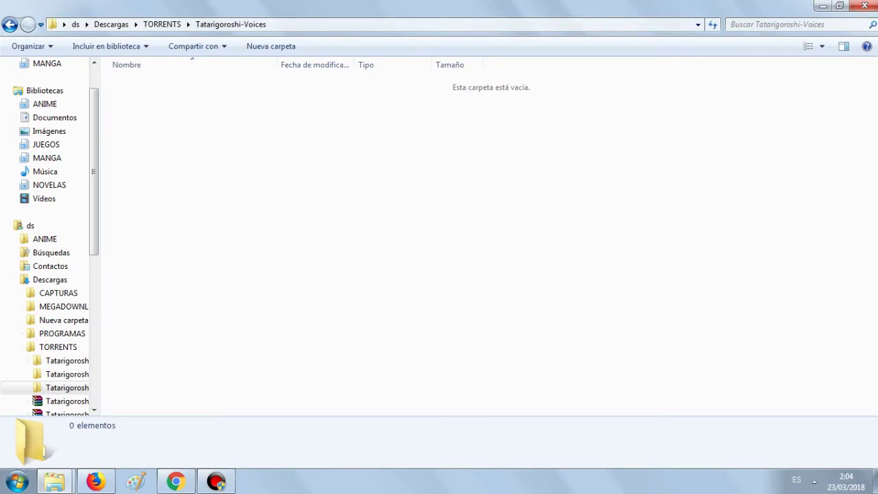
{"action": "left_click", "coordinate": [9, 24]}
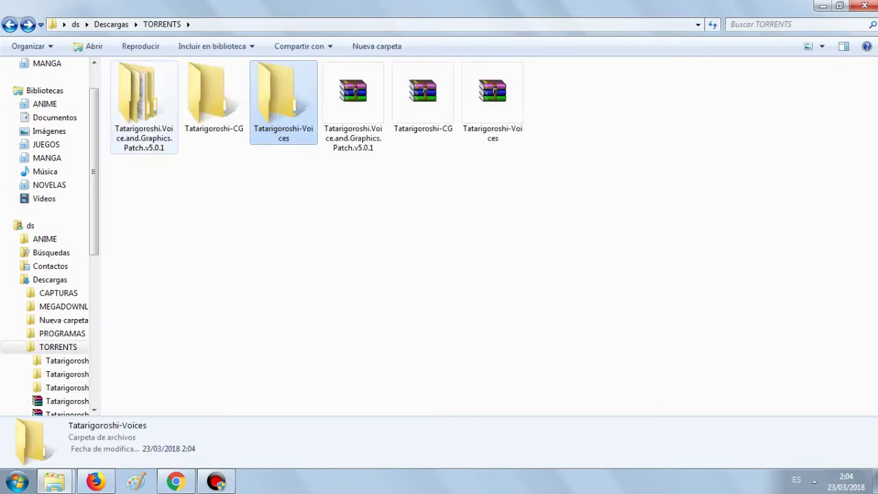
{"action": "left_click", "coordinate": [143, 102]}
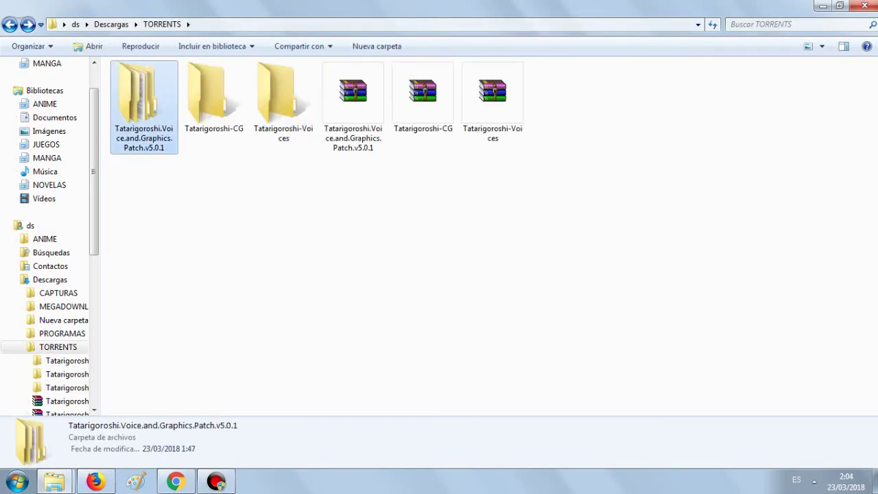
{"action": "double_click", "coordinate": [143, 100]}
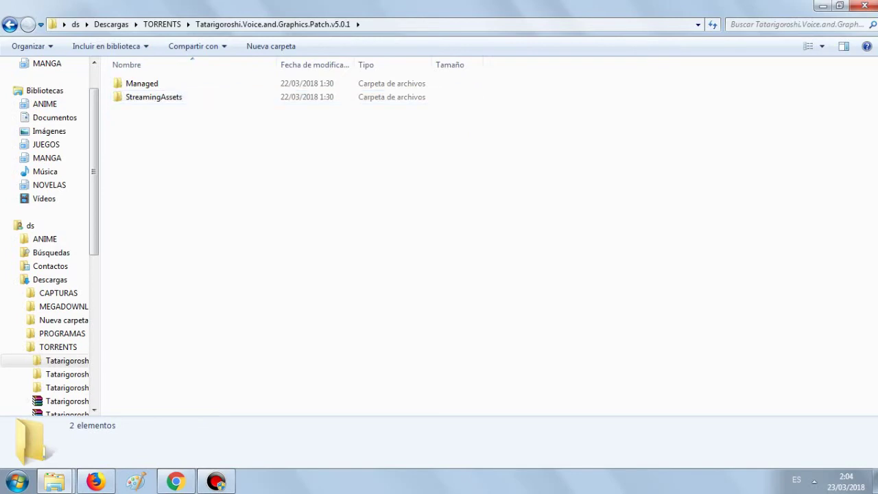
Step: Cut the patch's Managed and StreamingAssets folders and paste them into the game's HigurashiEp03_Data folder
{"action": "left_click_drag", "start_coordinate": [144, 147], "coordinate": [142, 83]}
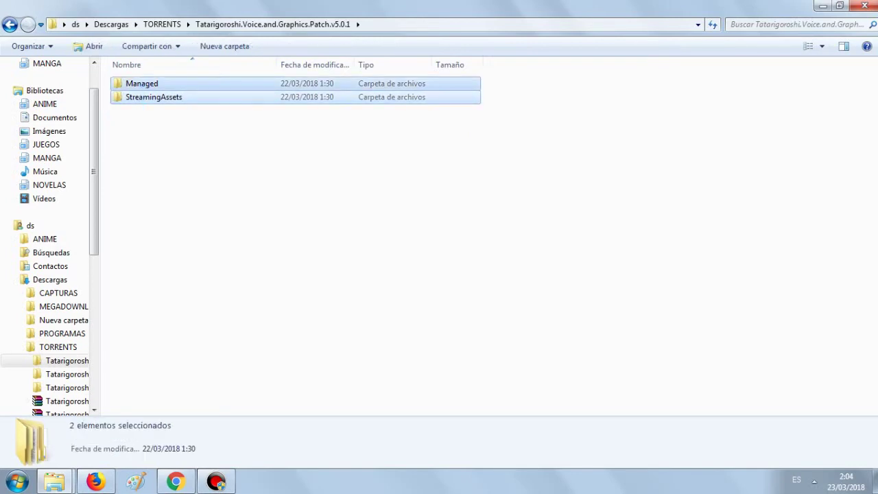
{"action": "right_click", "coordinate": [142, 86]}
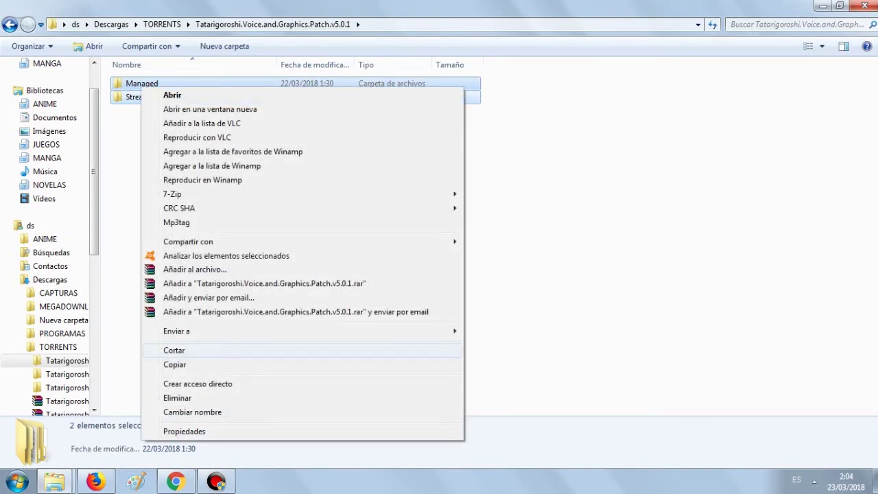
{"action": "left_click", "coordinate": [173, 350]}
{"action": "mouse_move", "coordinate": [54, 481]}
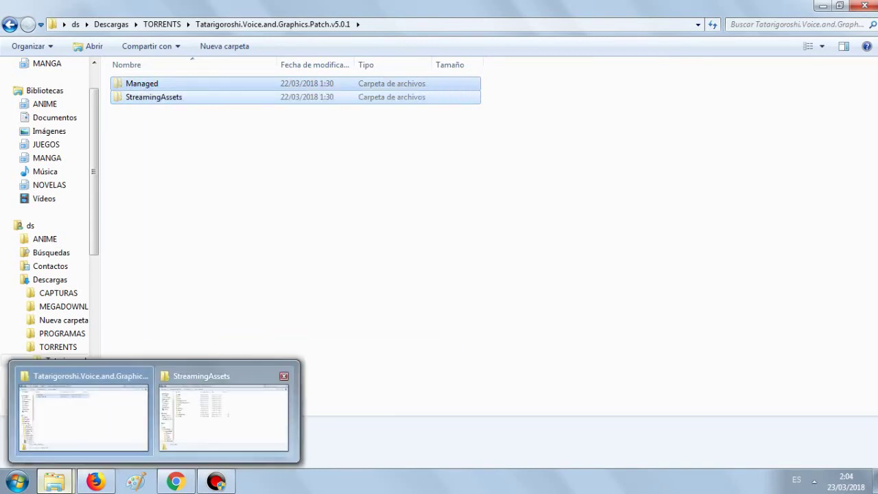
{"action": "left_click", "coordinate": [223, 415]}
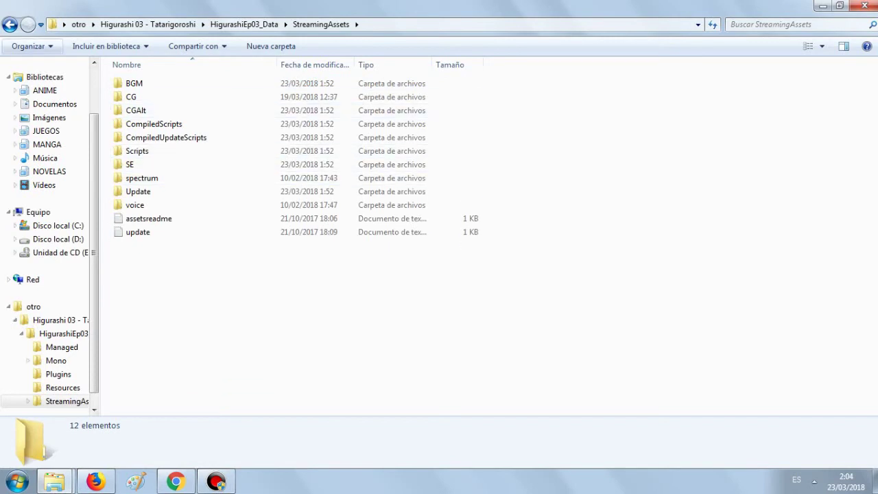
{"action": "left_click", "coordinate": [10, 24]}
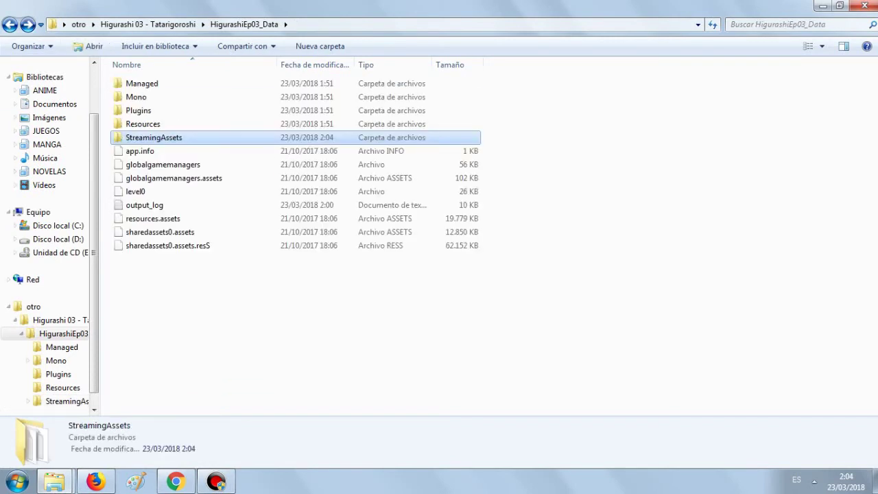
{"action": "right_click", "coordinate": [200, 145]}
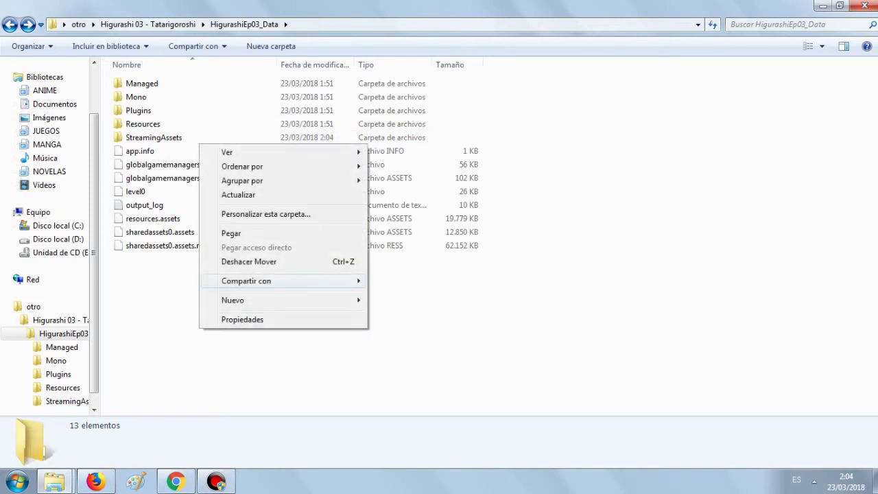
{"action": "left_click", "coordinate": [231, 233]}
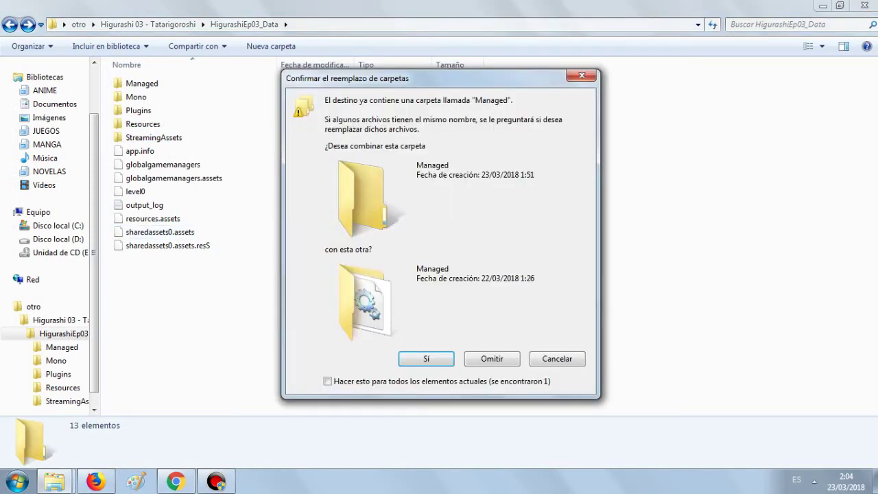
Step: Merge the pasted folders with the existing ones and replace the game's files for all conflicts
{"action": "left_click", "coordinate": [327, 381]}
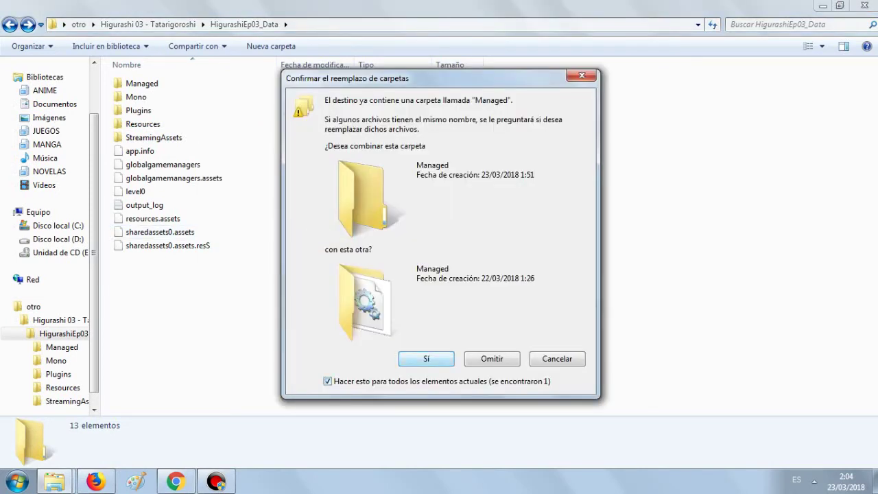
{"action": "left_click", "coordinate": [426, 359]}
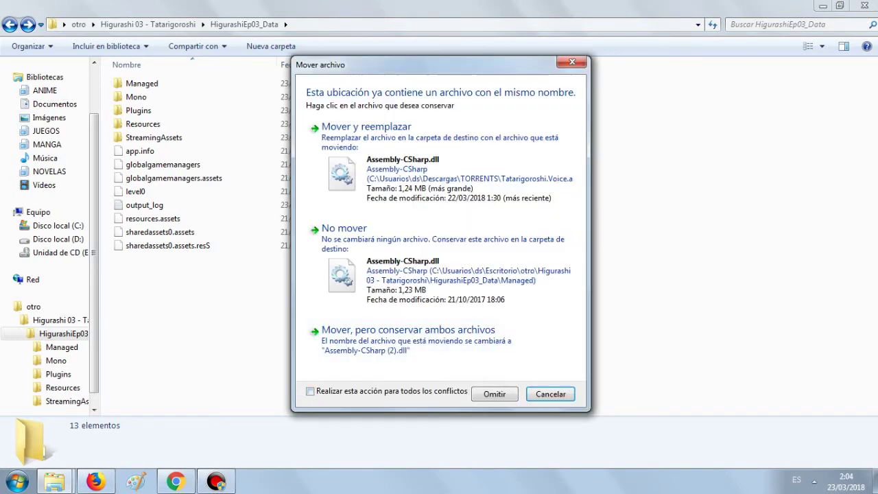
{"action": "left_click", "coordinate": [310, 391]}
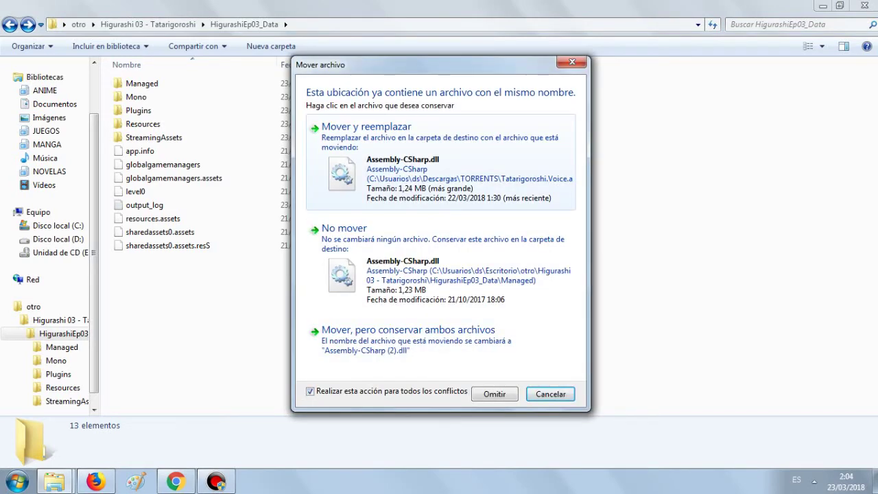
{"action": "left_click", "coordinate": [366, 130]}
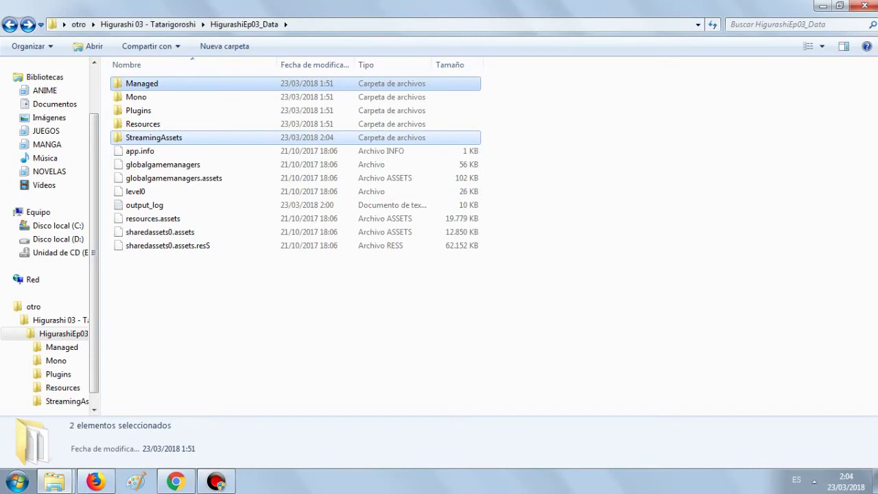
{"action": "left_click", "coordinate": [329, 288]}
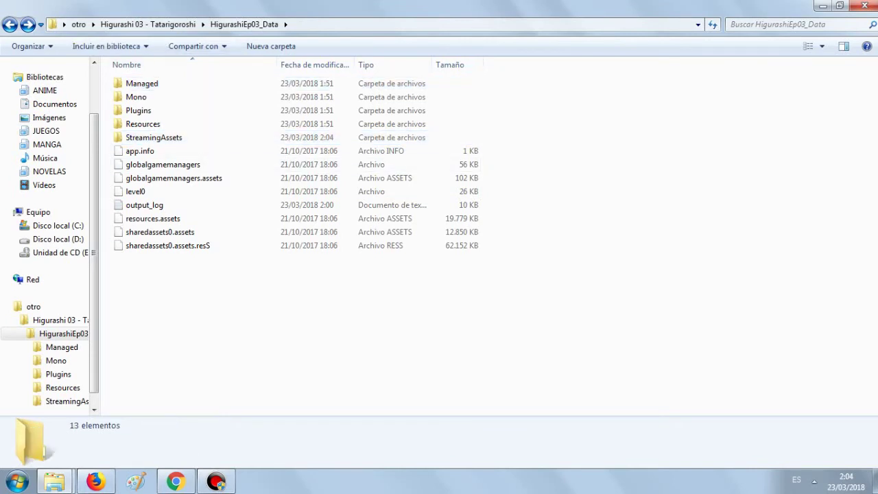
Step: Launch HigurashiEp03 from the Higurashi 03 - Tatarigoroshi folder and start the All-Cast Review Session from the game's extras
{"action": "left_click", "coordinate": [147, 24]}
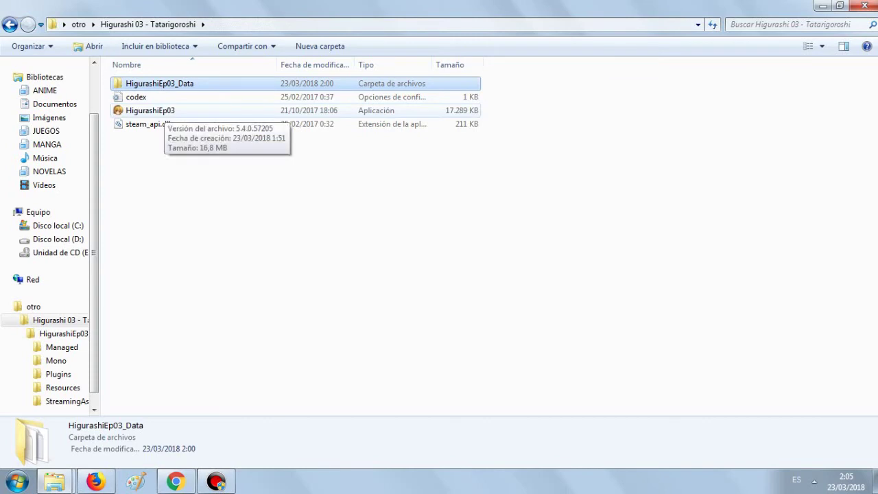
{"action": "left_click", "coordinate": [160, 110]}
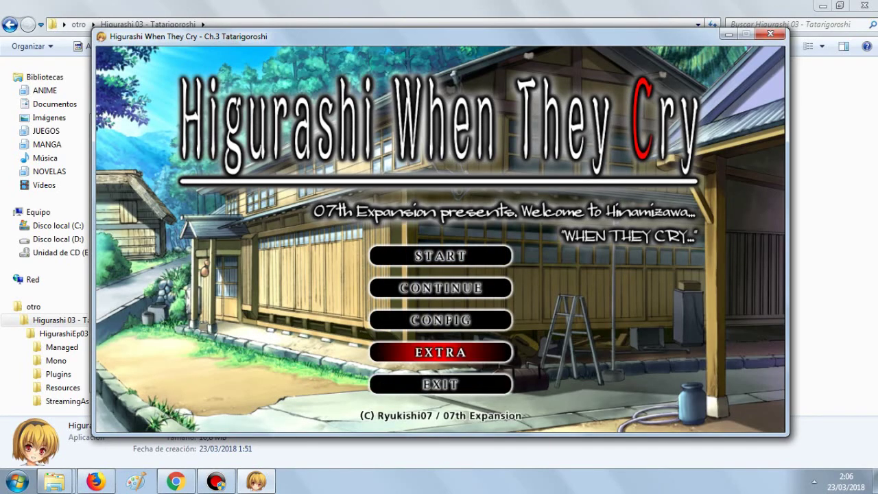
{"action": "left_click", "coordinate": [440, 352]}
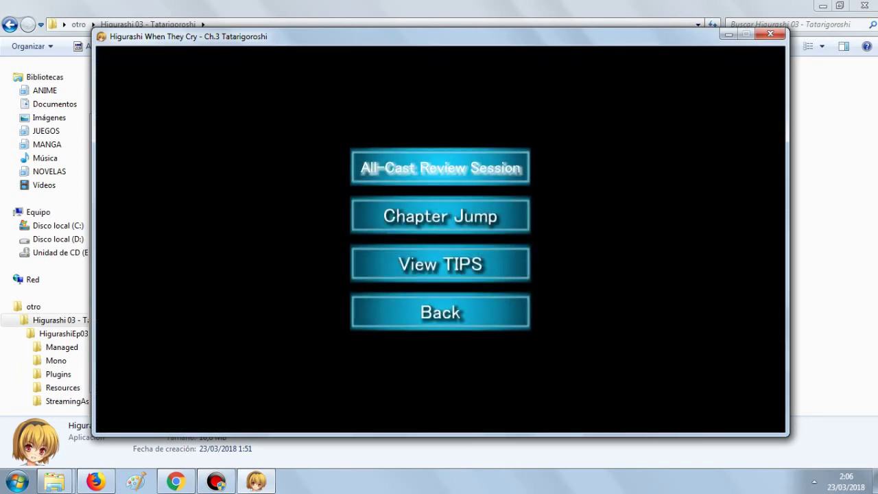
{"action": "key", "text": "Return"}
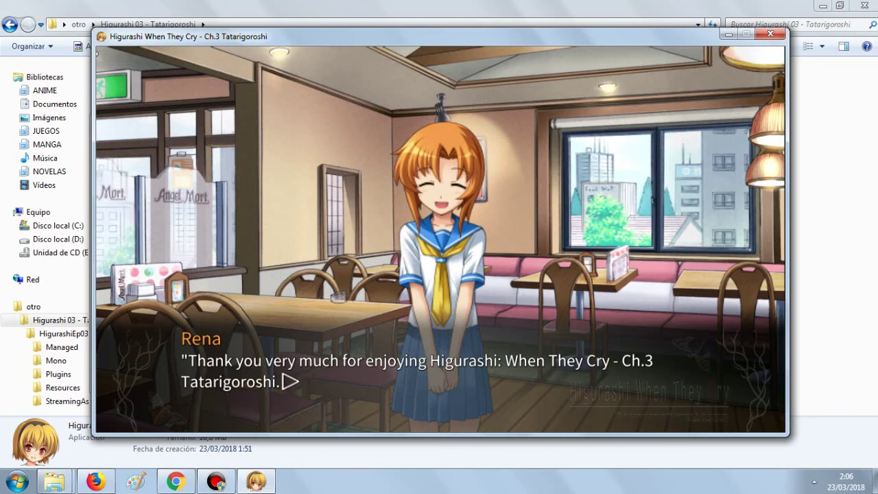
Step: Advance through the review session's dialogue to check the patched graphics and voices, and quit the game
{"action": "key", "text": "Return"}
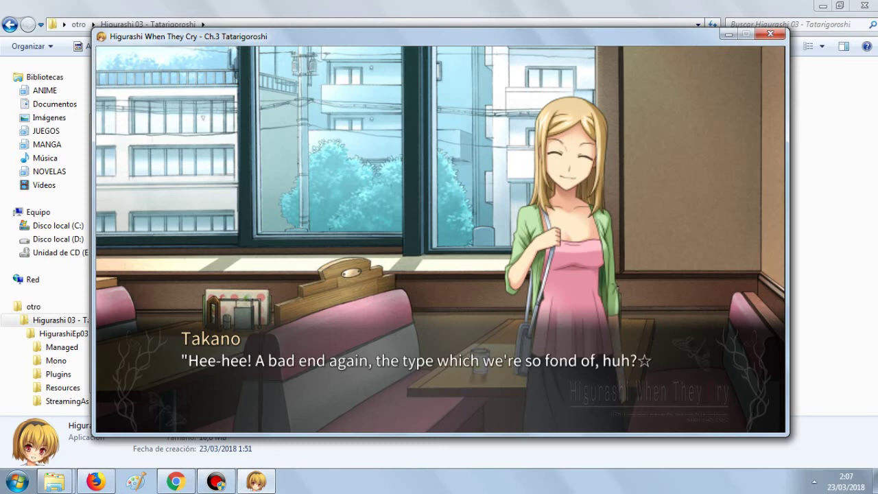
{"action": "key", "text": "Return"}
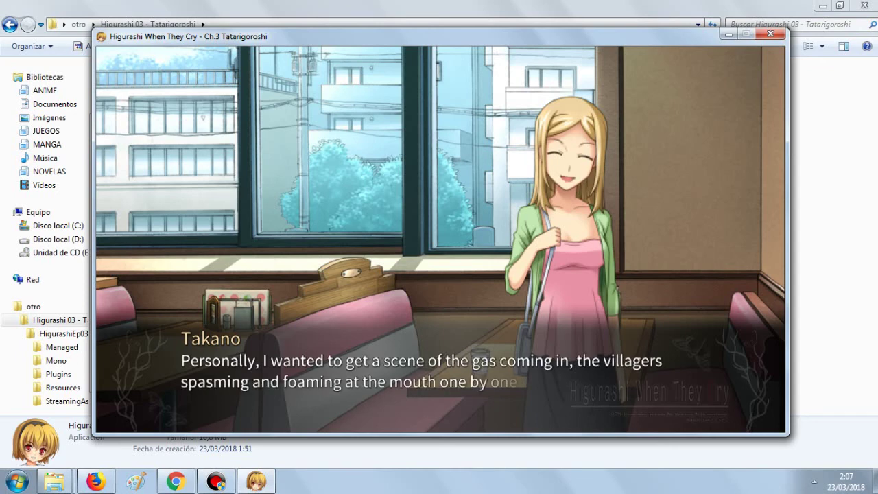
{"action": "left_click", "coordinate": [771, 34]}
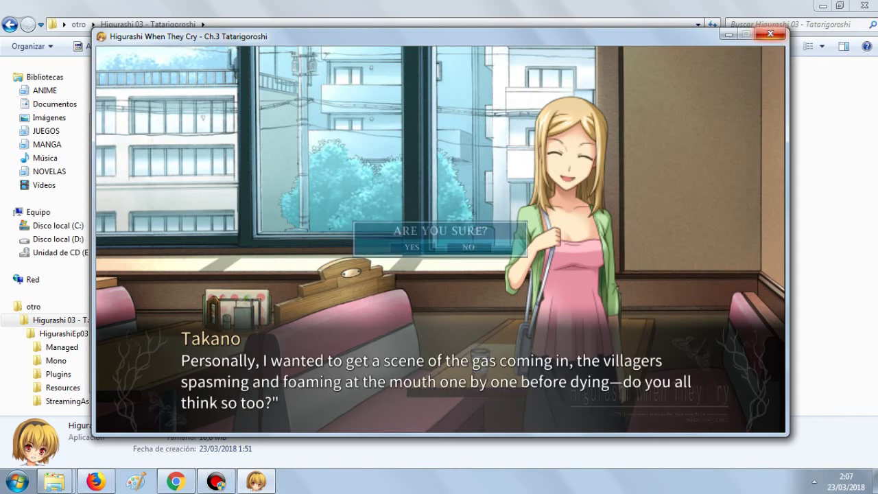
{"action": "left_click", "coordinate": [412, 247]}
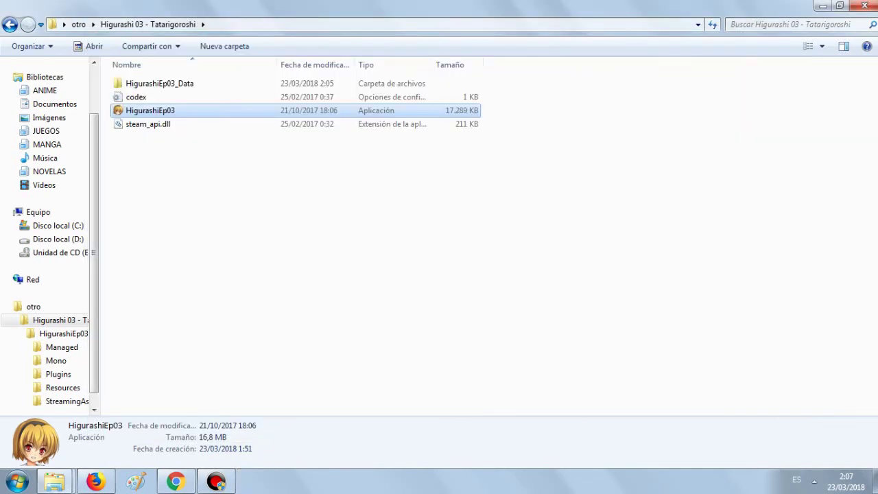
Step: Switch to Chrome and open the 07th-mod organization page from the tatarigoroshi releases page on GitHub
{"action": "mouse_move", "coordinate": [176, 482]}
{"action": "left_click", "coordinate": [176, 412]}
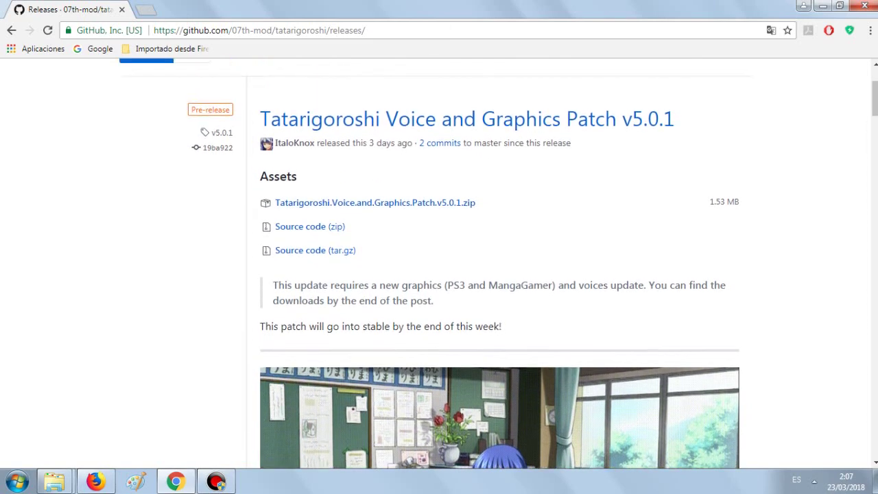
{"action": "scroll", "coordinate": [439, 263], "scroll_direction": "up", "scroll_amount": 3}
{"action": "left_click", "coordinate": [155, 126]}
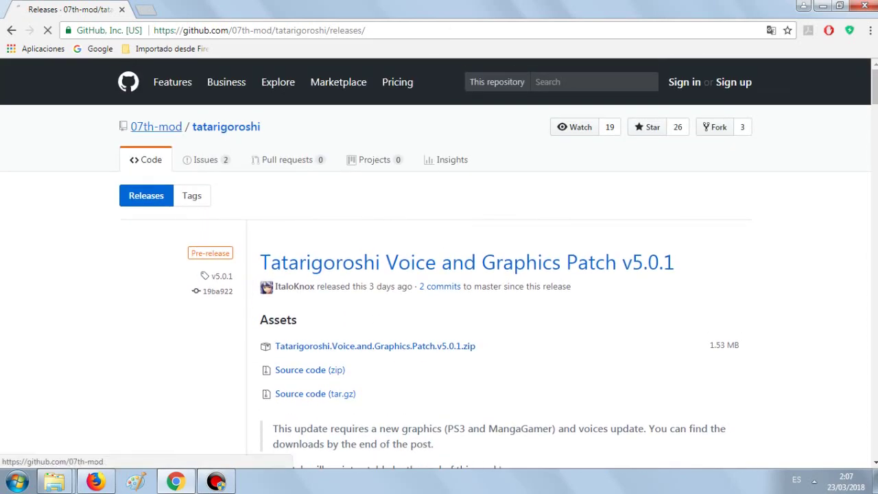
Step: Open the onikakushi repository from the organization's repository list and view its files and README
{"action": "scroll", "coordinate": [439, 260], "scroll_direction": "down", "scroll_amount": 1}
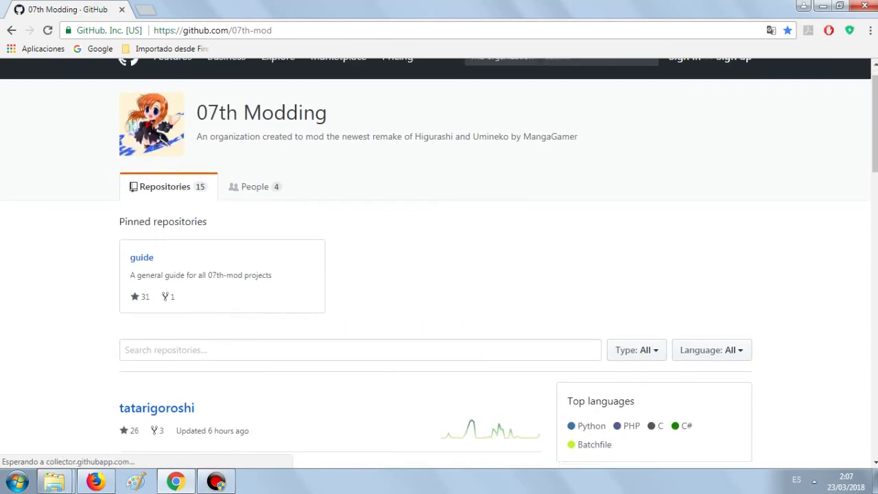
{"action": "scroll", "coordinate": [151, 214], "scroll_direction": "down", "scroll_amount": 5}
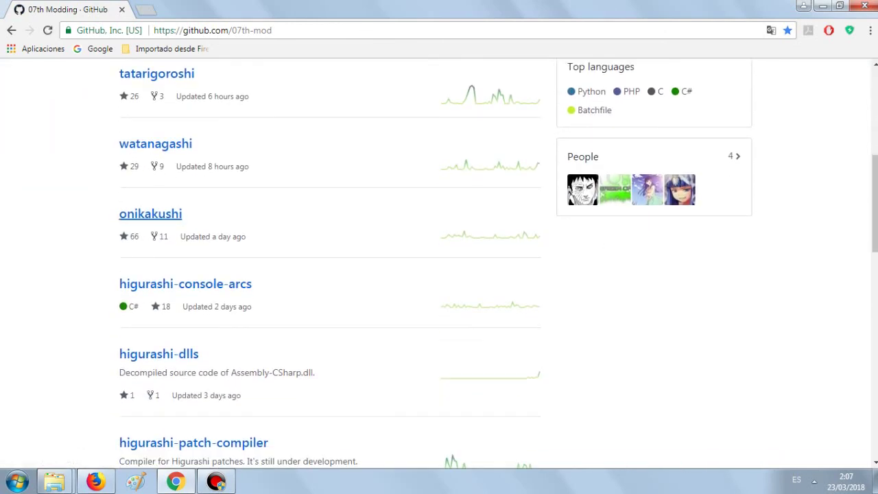
{"action": "left_click", "coordinate": [150, 213]}
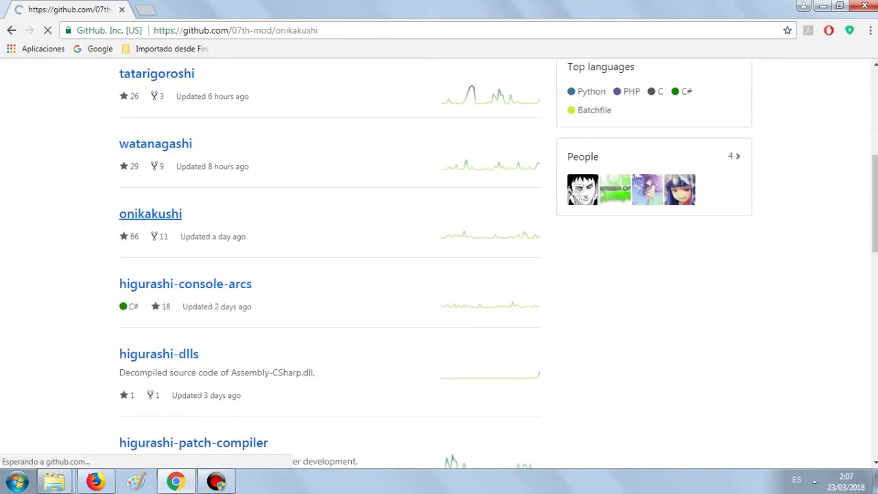
{"action": "scroll", "coordinate": [439, 260], "scroll_direction": "down", "scroll_amount": 4}
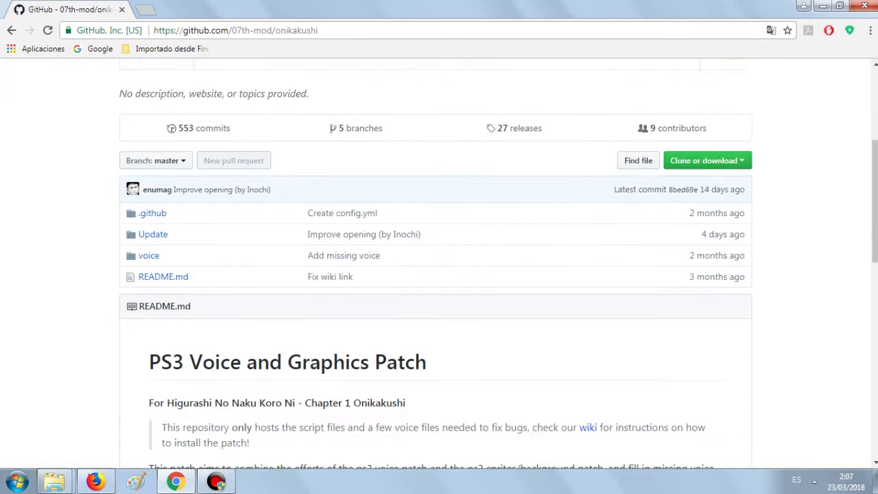